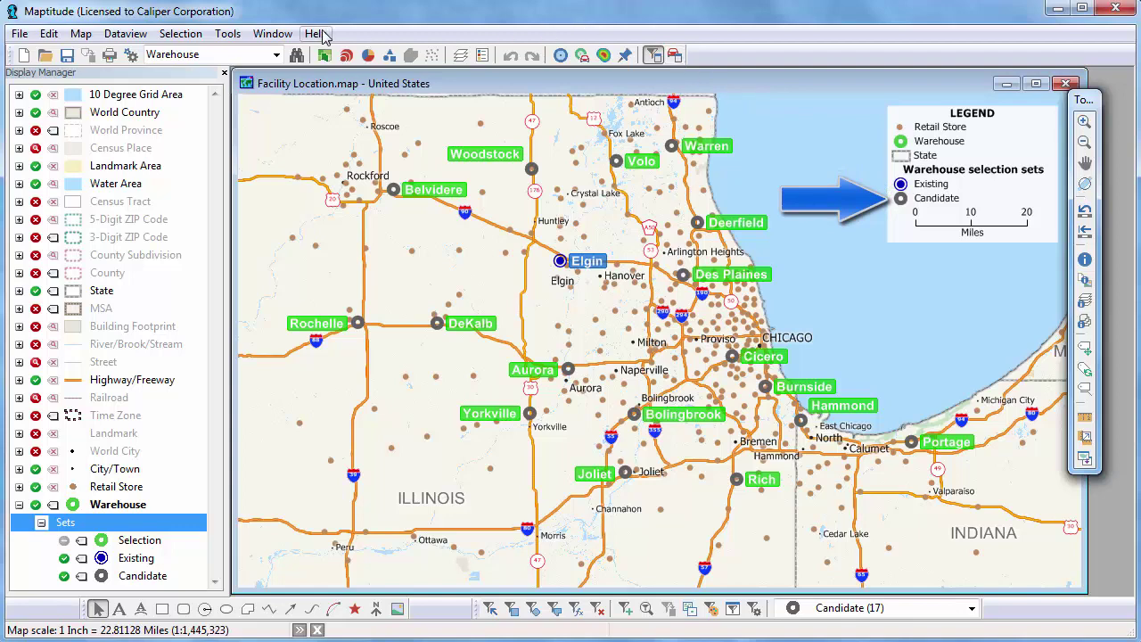
Launch a Facility Location analysis with Retail Store as the client layer and advance to Facility Settings
click(228, 34)
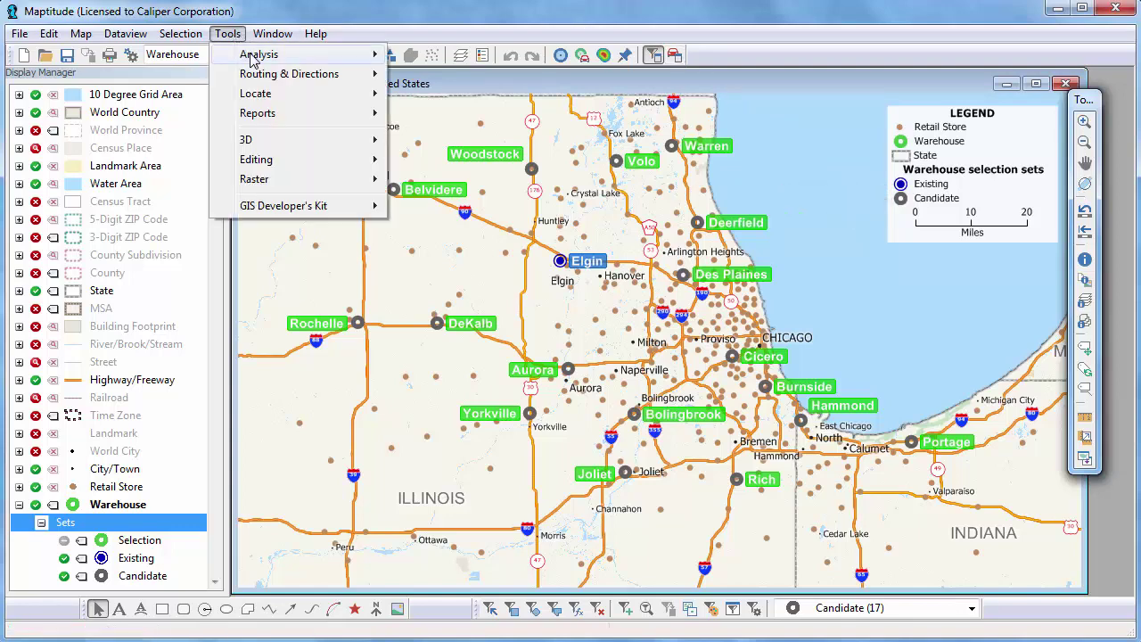
mouse_move(253, 57)
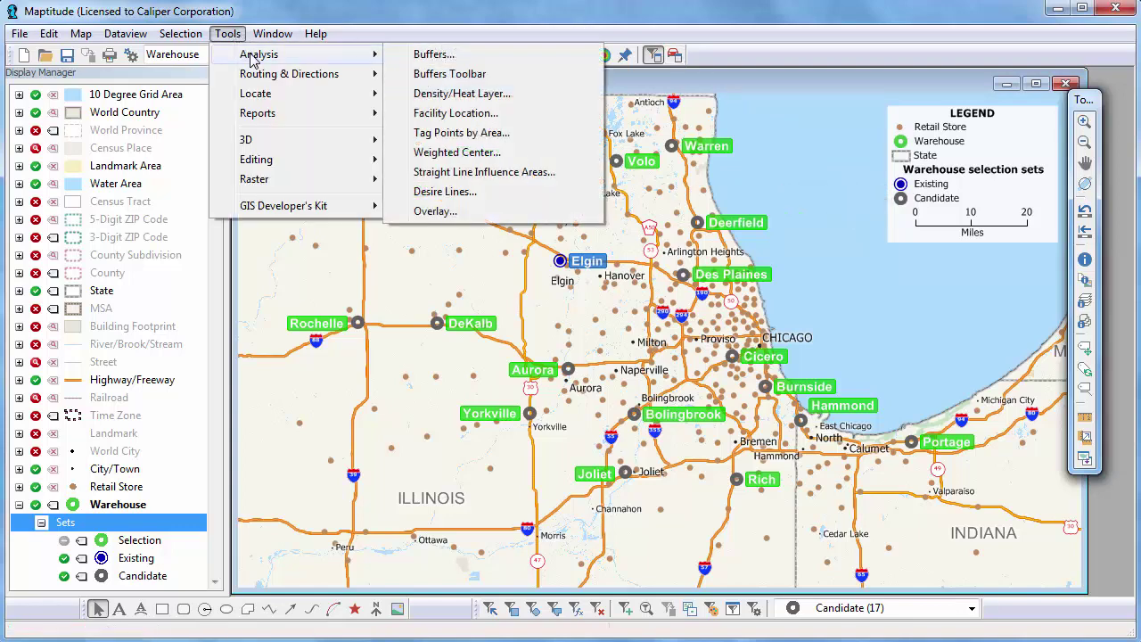
click(457, 114)
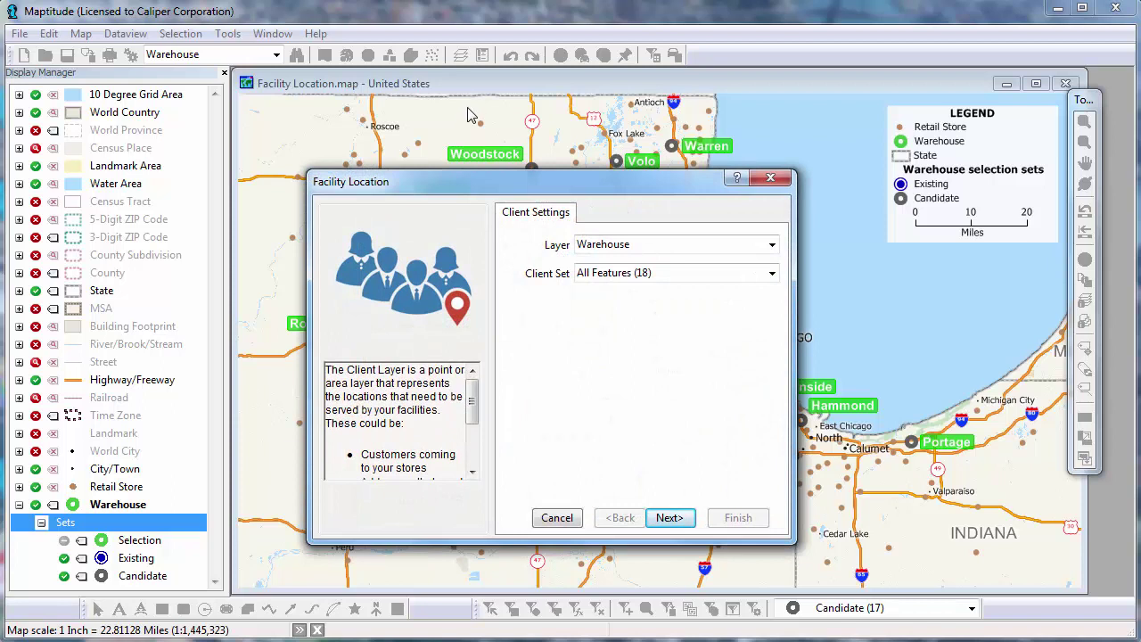
click(642, 245)
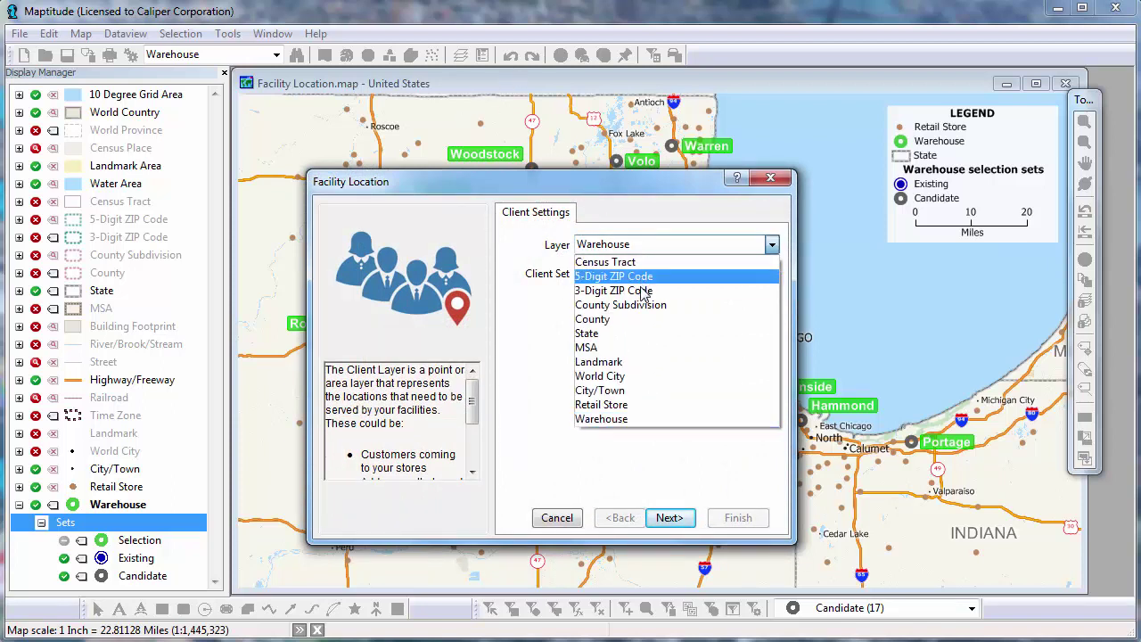
click(640, 406)
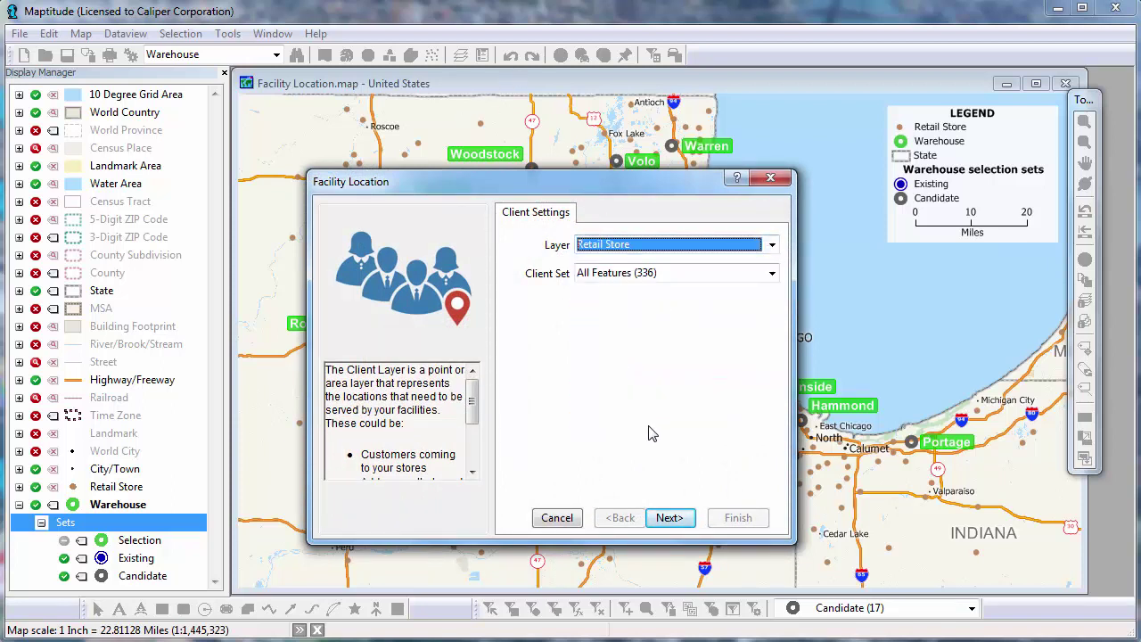
click(670, 521)
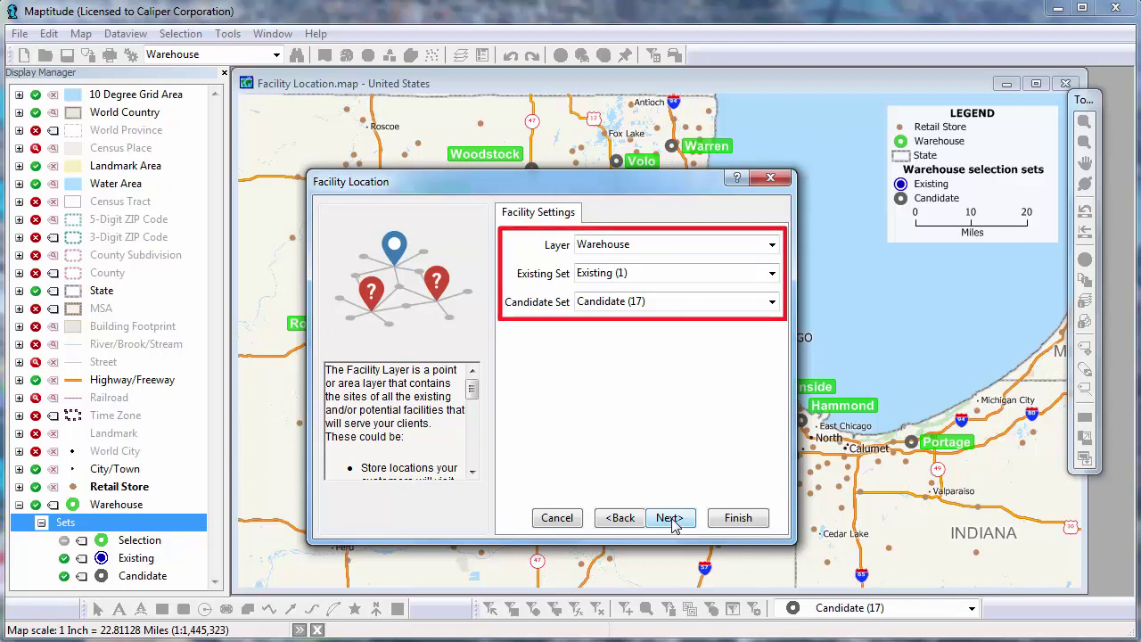
Set the route type to Fastest with a 360-minute limit and advance to New Facilities Settings
click(670, 519)
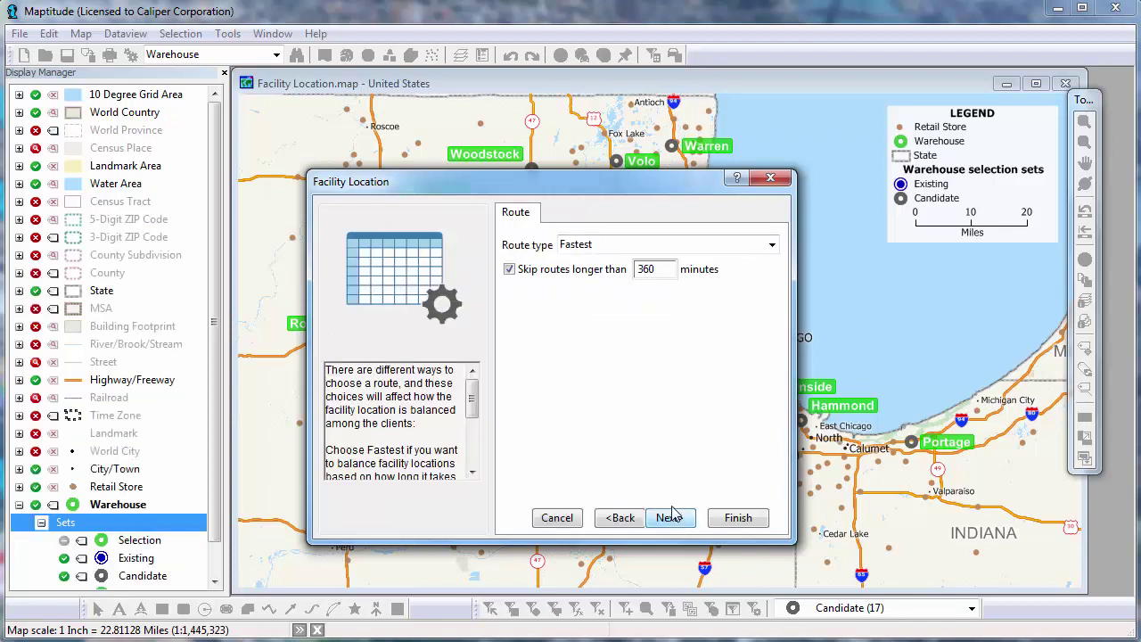
click(770, 249)
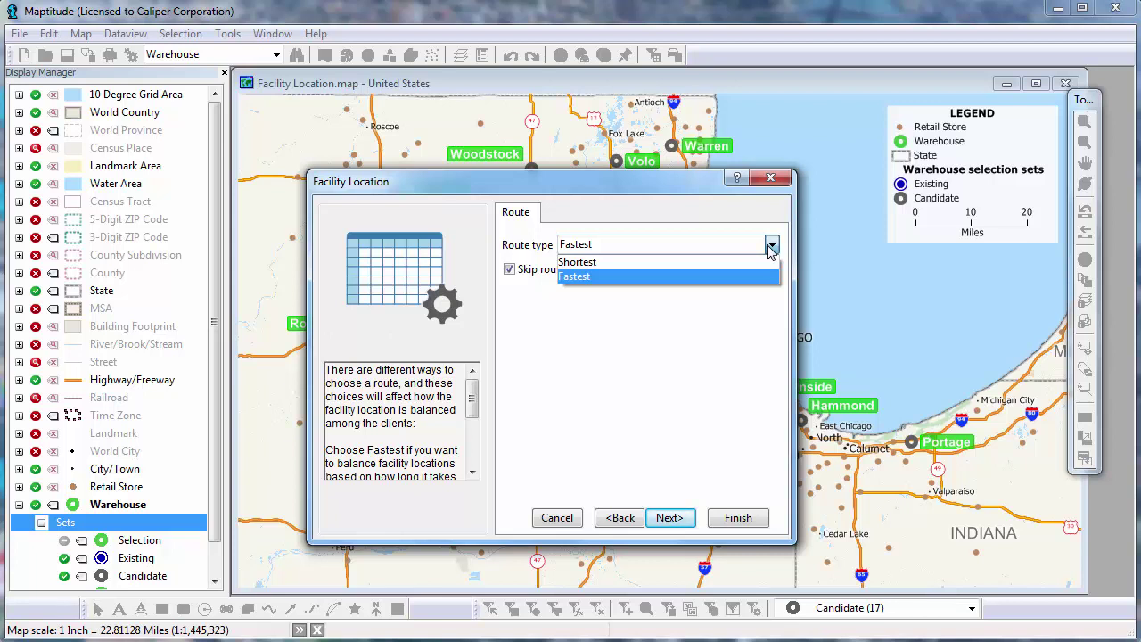
click(722, 278)
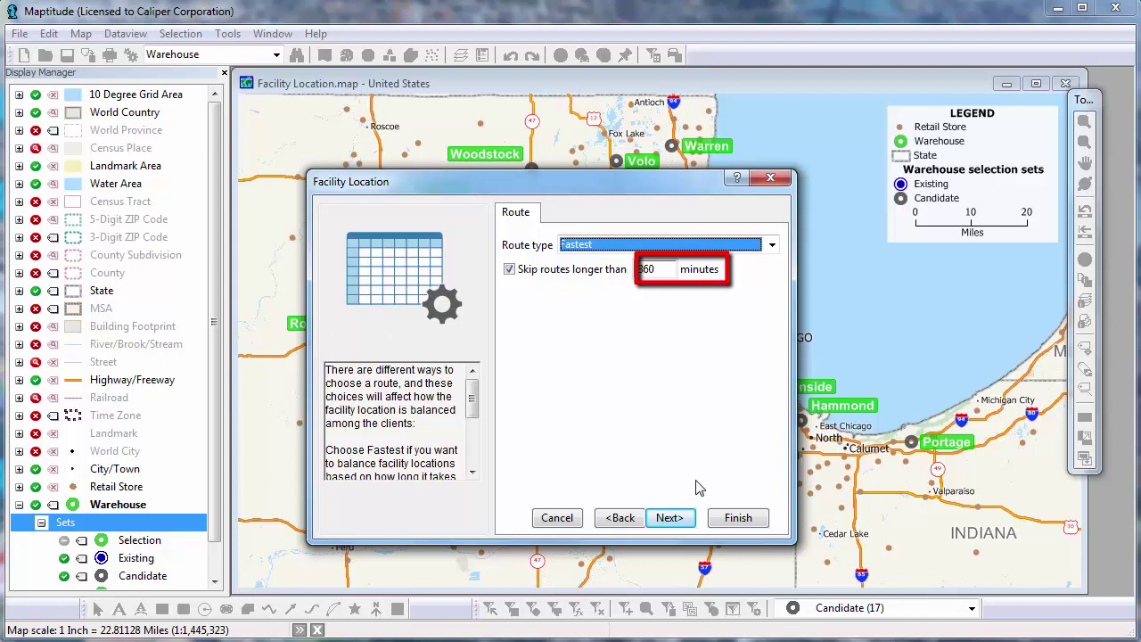
click(674, 524)
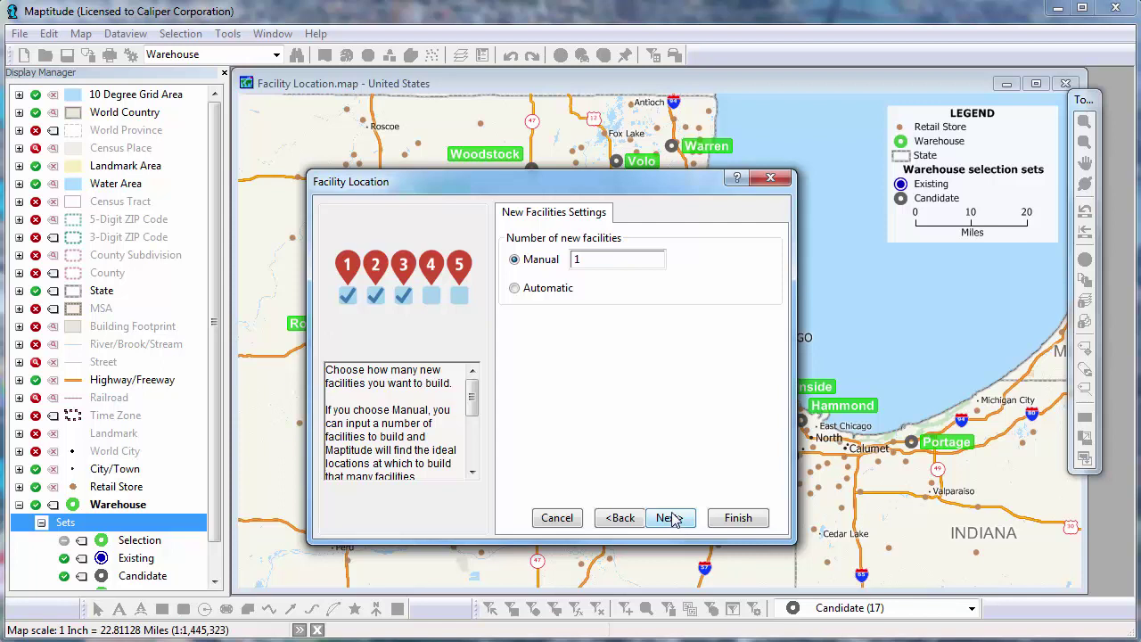
Keep Manual with 1 new facility and advance to the facility location type step
click(674, 519)
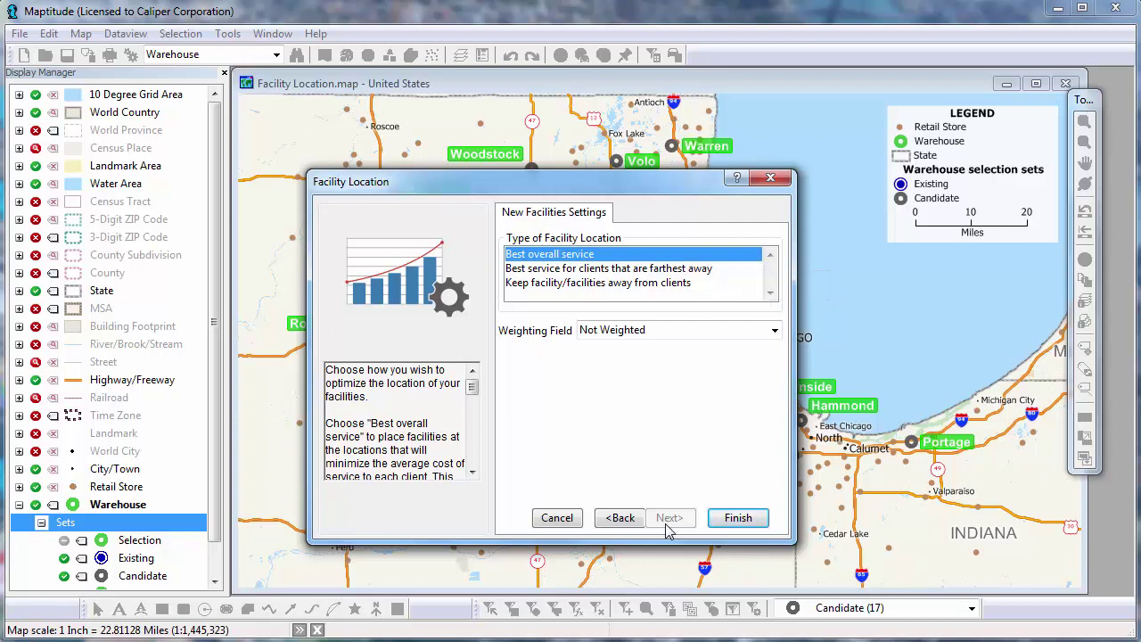
Weight the best-overall-service analysis by the Units field and run it
click(644, 329)
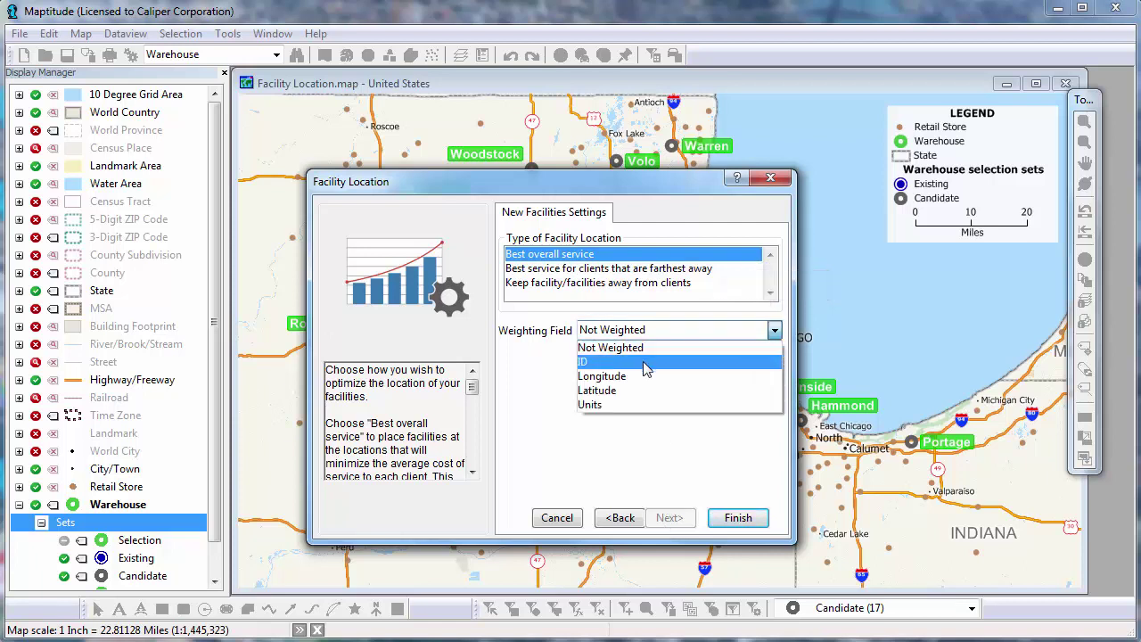
click(643, 405)
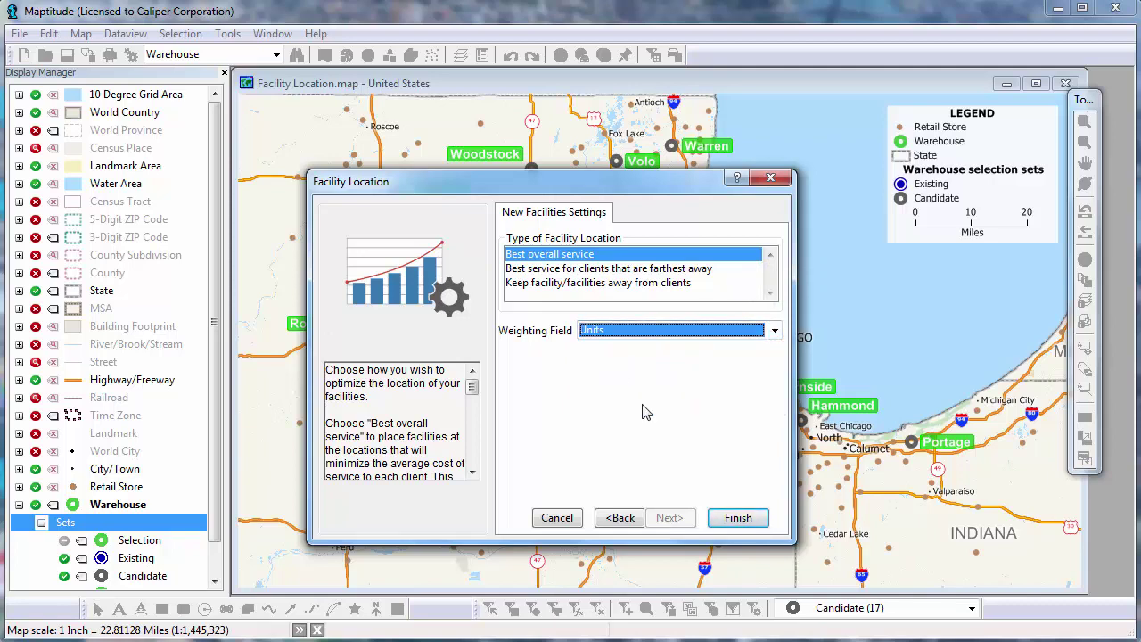
click(738, 518)
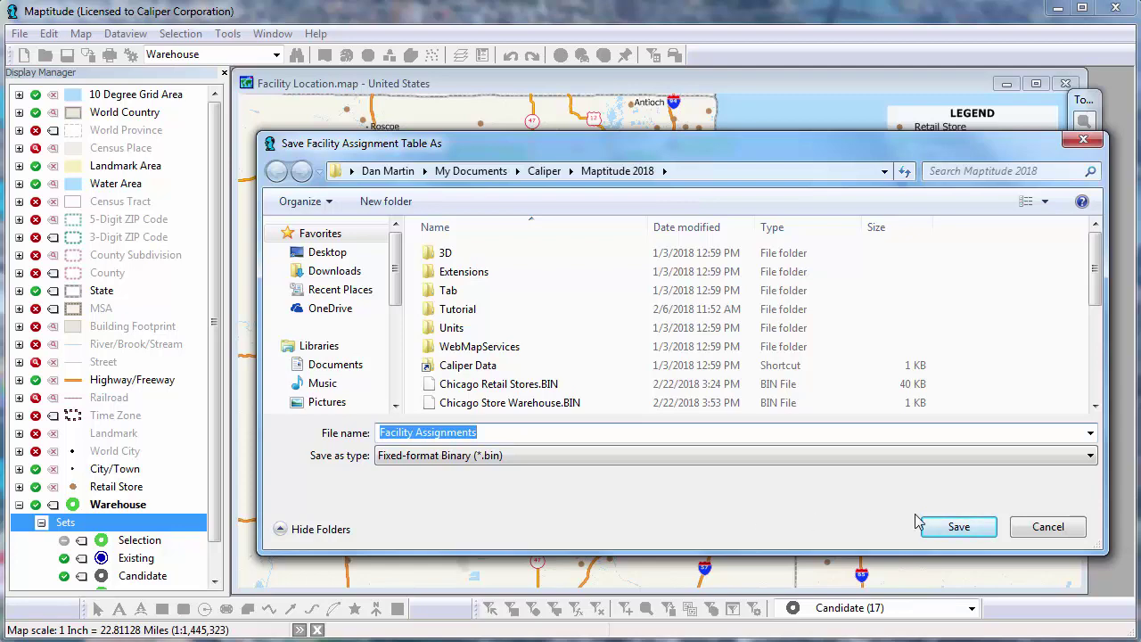
Save the Facility Assignments table, adding a New Facilities set with the Cicero site
click(950, 527)
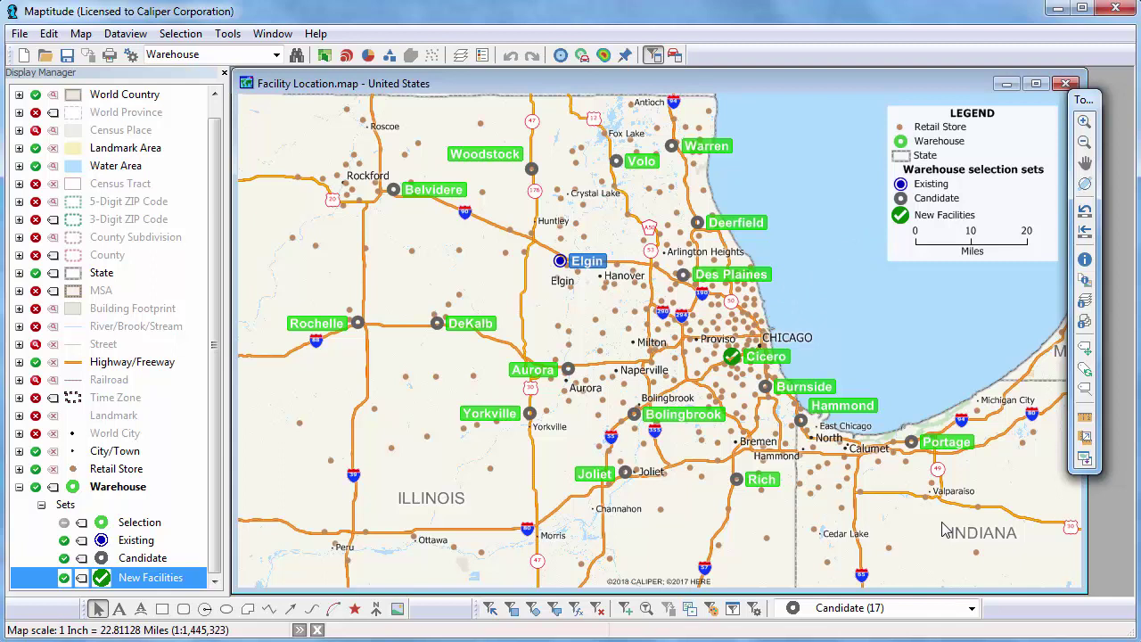
Close all windows without saving and reopen Facility Location.map from recent files
click(19, 34)
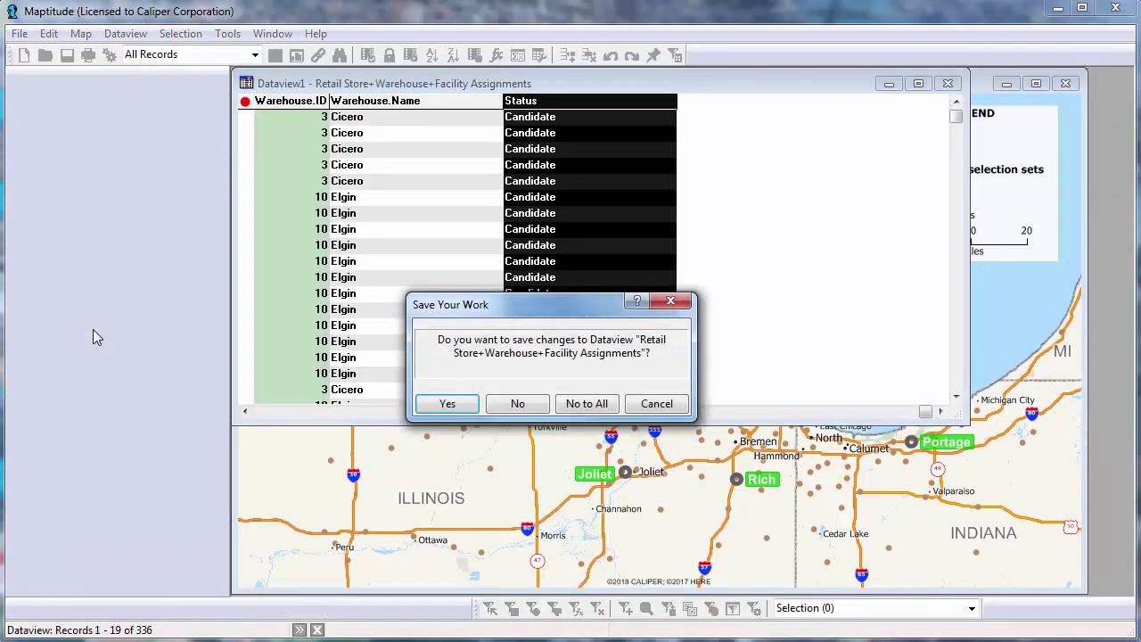
click(590, 403)
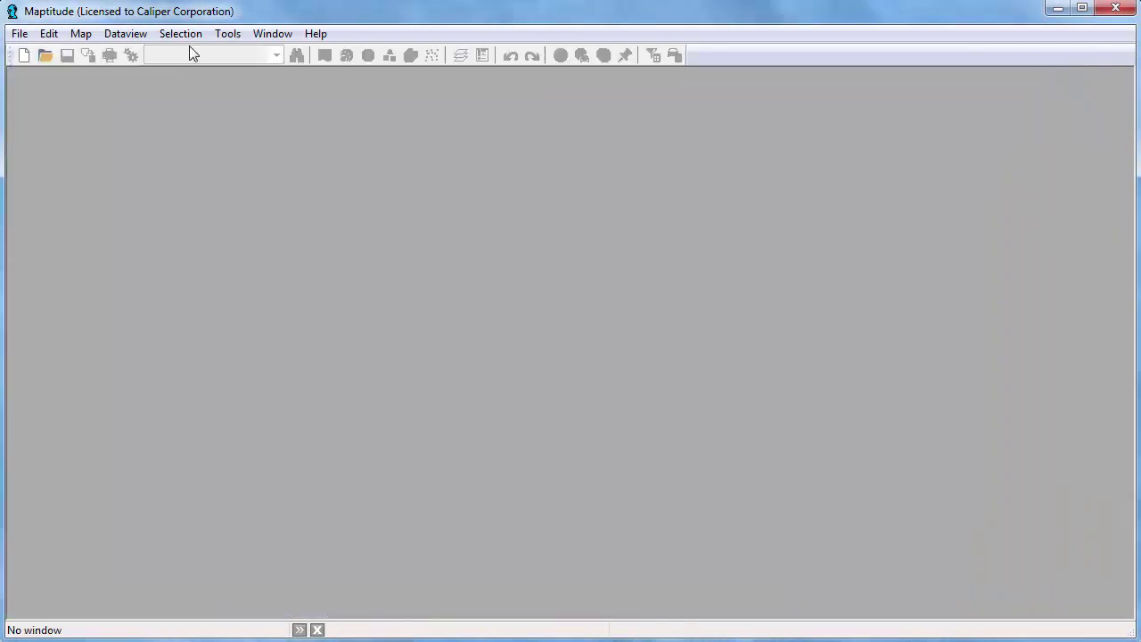
click(19, 33)
mouse_move(64, 147)
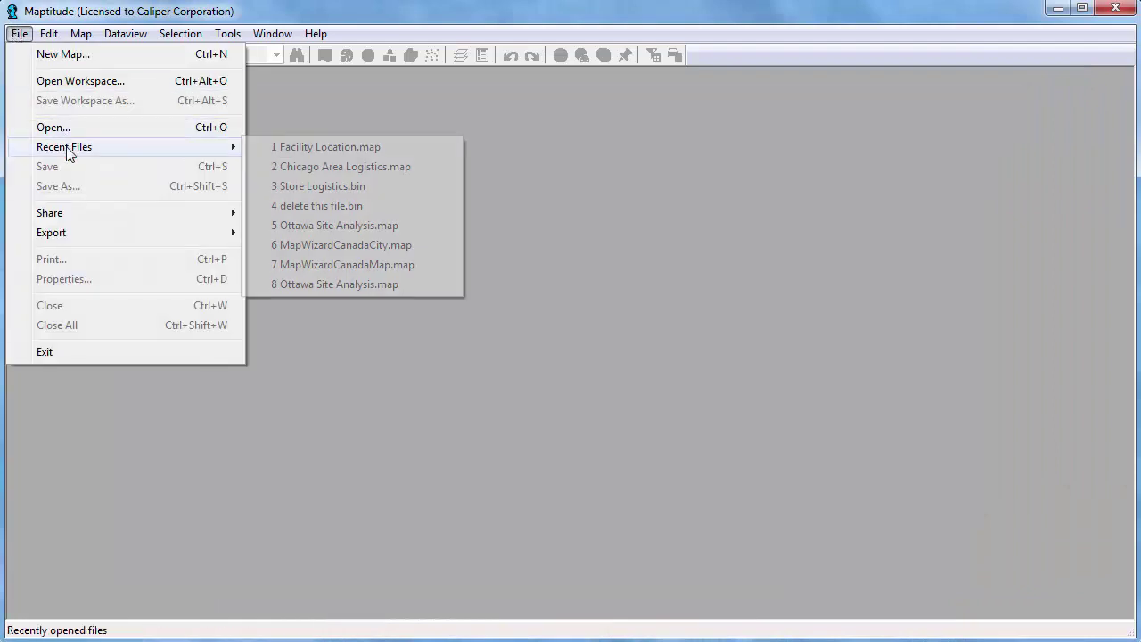
click(314, 148)
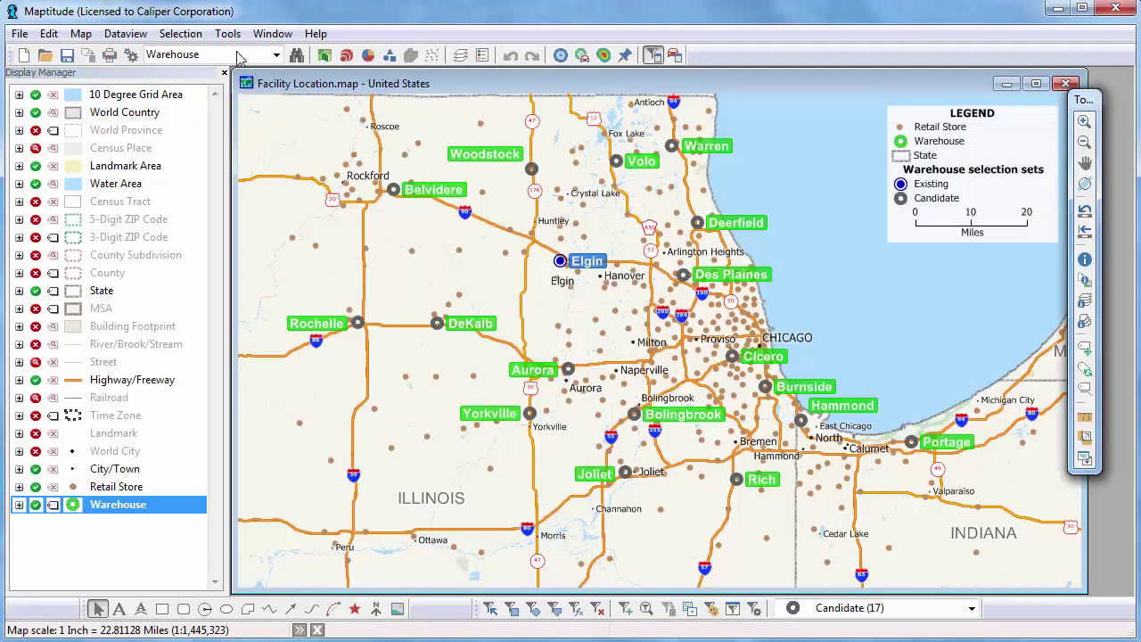
Start a new Facility Location analysis with Retail Store as the client layer
click(227, 34)
mouse_move(248, 57)
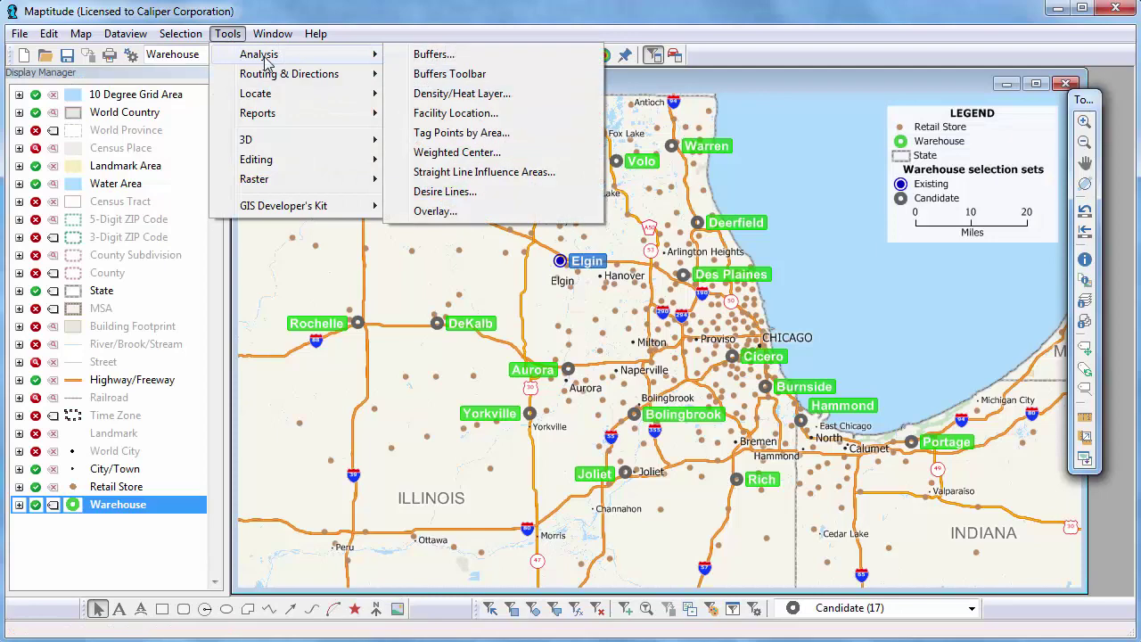
click(419, 114)
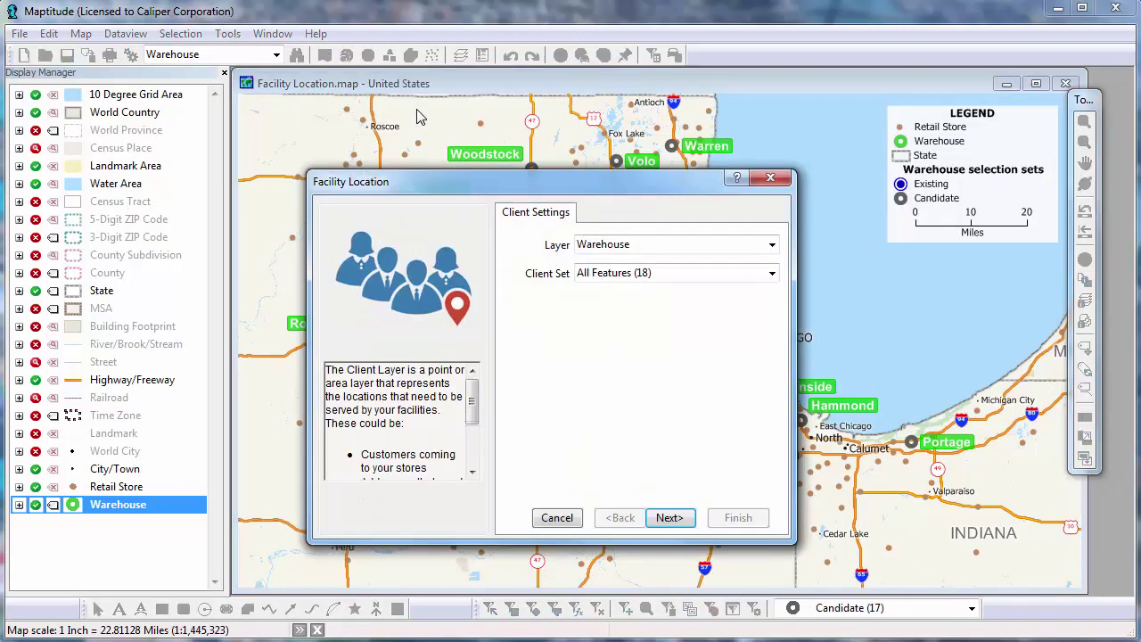
click(650, 249)
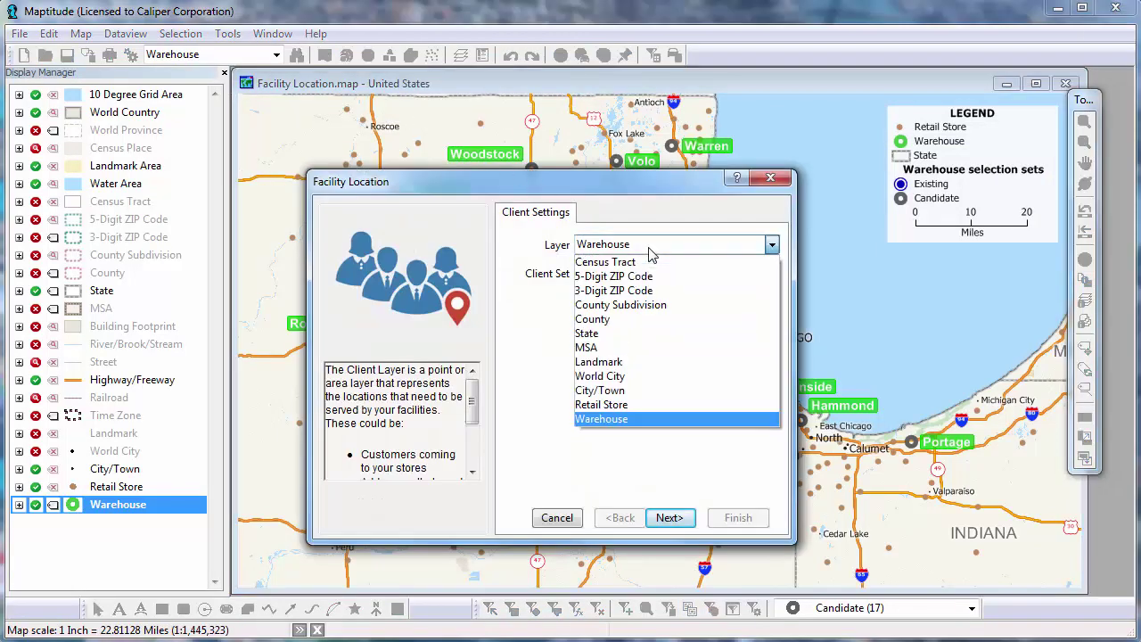
click(654, 405)
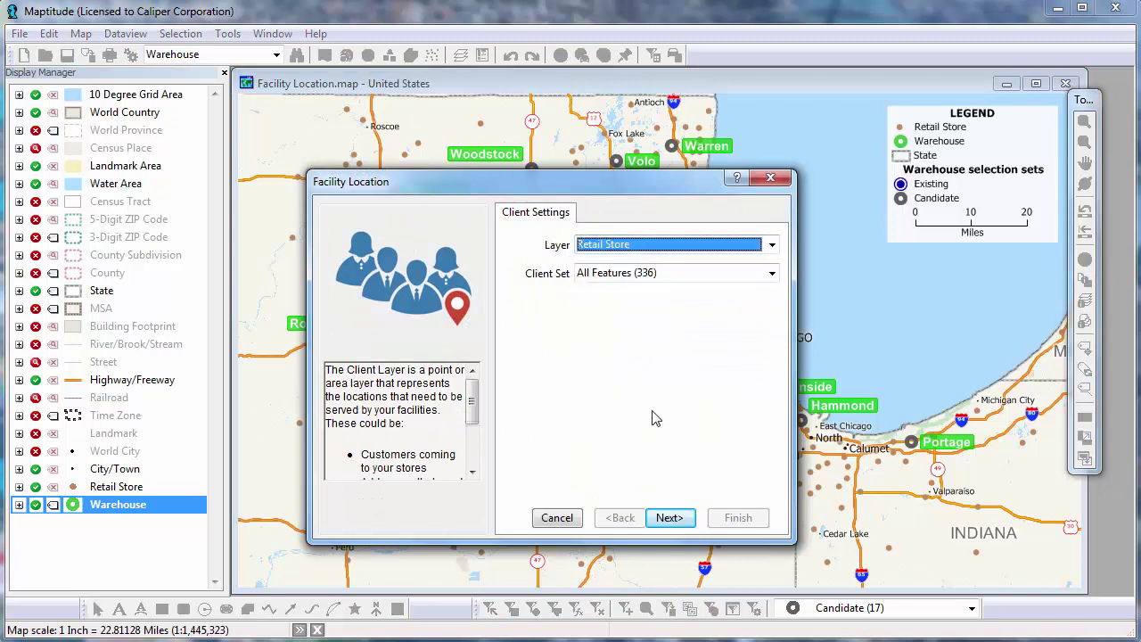
click(669, 520)
Keep the route settings and have the number of new facilities chosen automatically
click(669, 520)
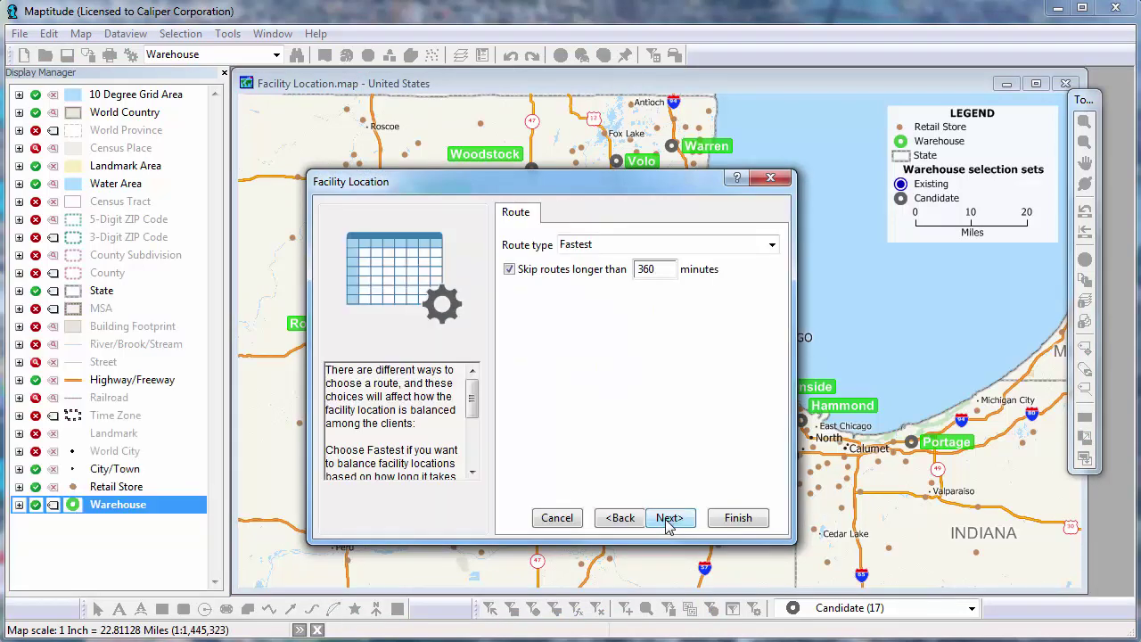
click(669, 522)
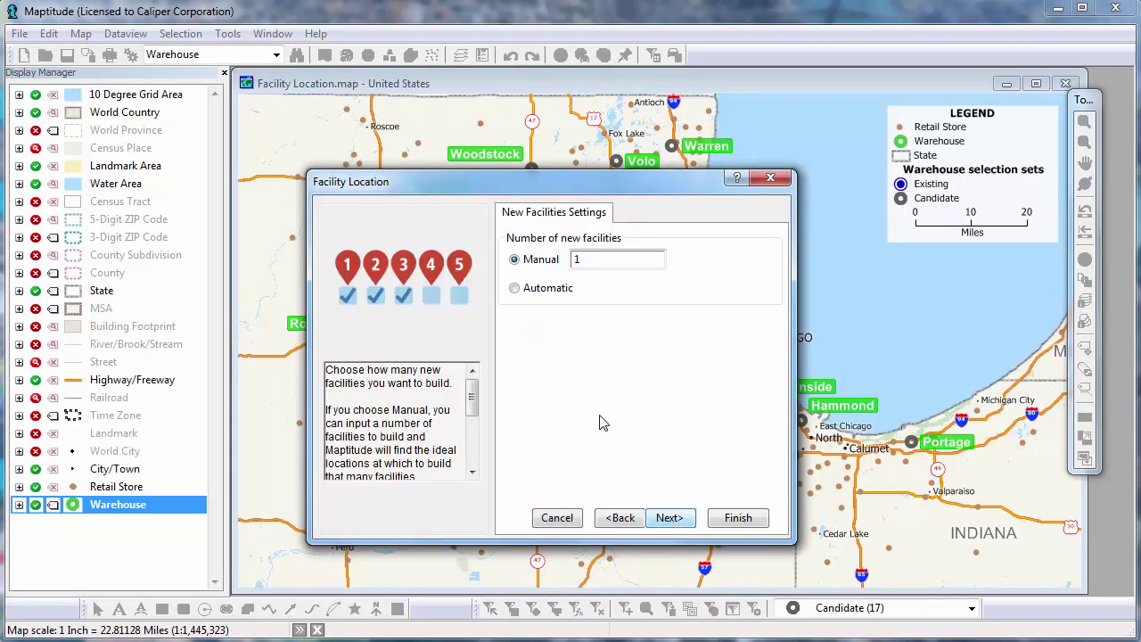
click(514, 289)
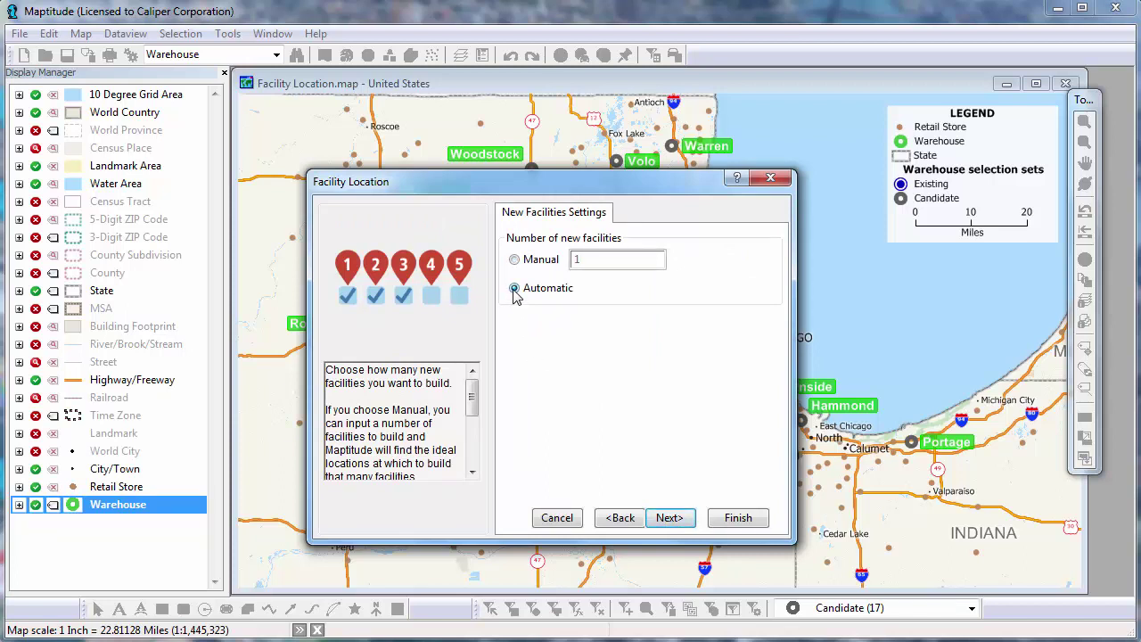
click(678, 518)
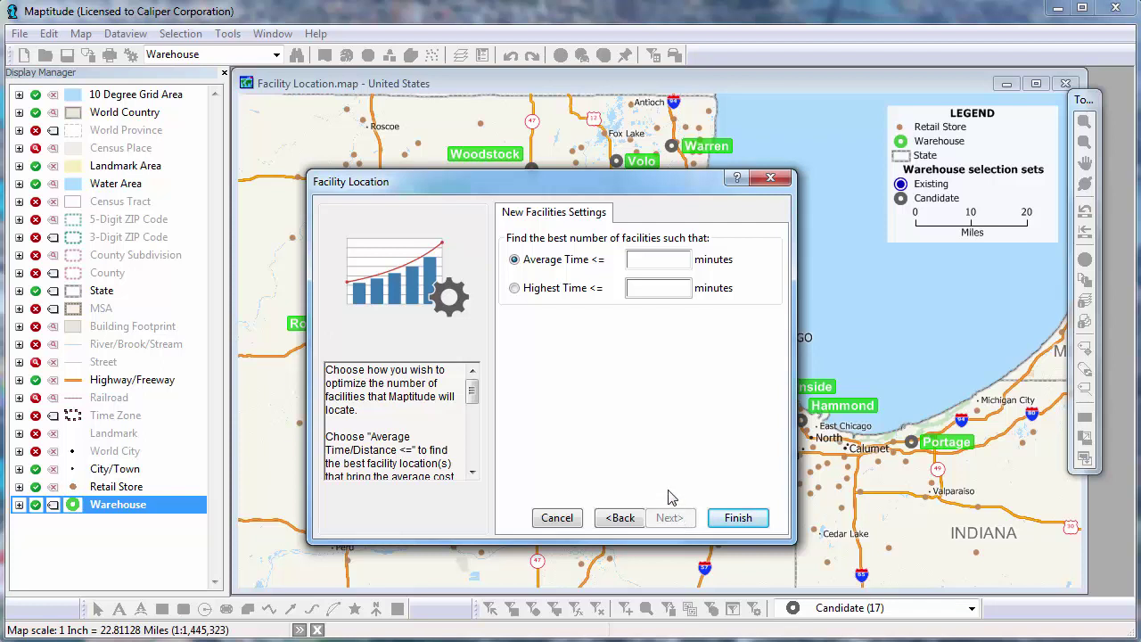
Set the Average Time limit to 30 minutes and run the analysis
click(646, 260)
text(30)
click(739, 519)
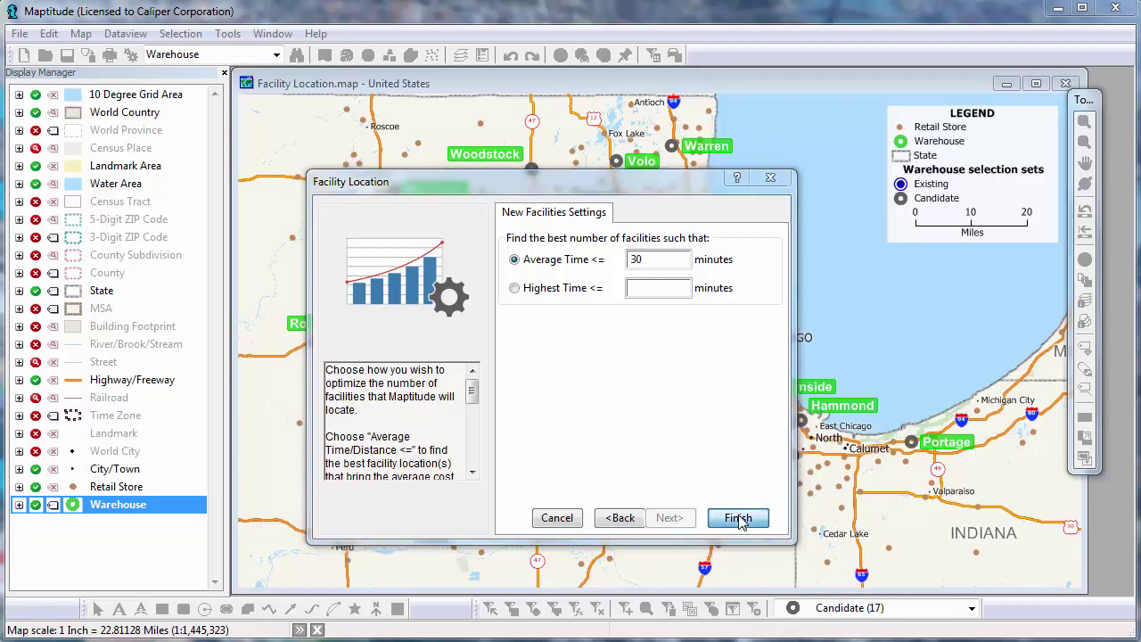
Save the assignment table as Facility Assignments Automatic
click(701, 433)
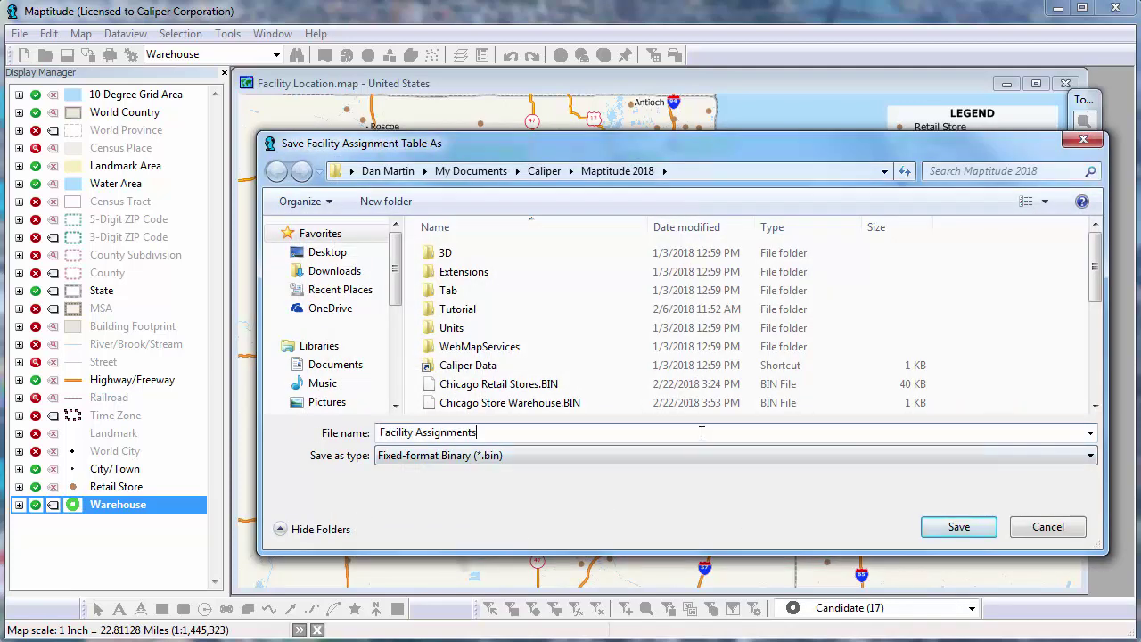
text(Automatic)
click(959, 527)
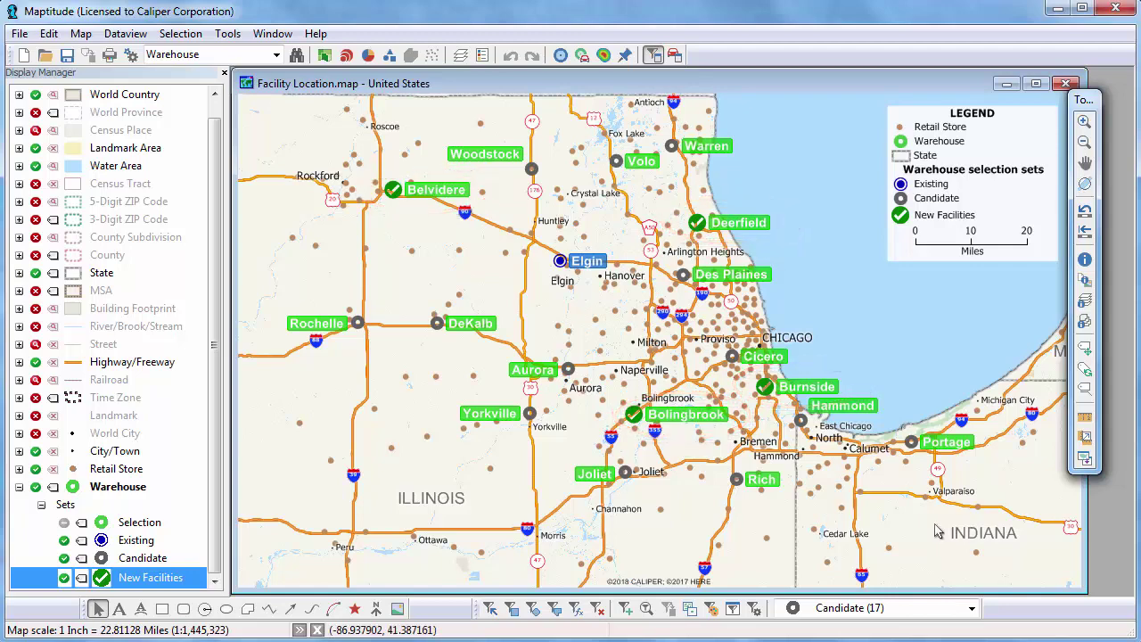
Make Retail Store the working layer and apply a color theme by Warehouse.Name
right_click(129, 471)
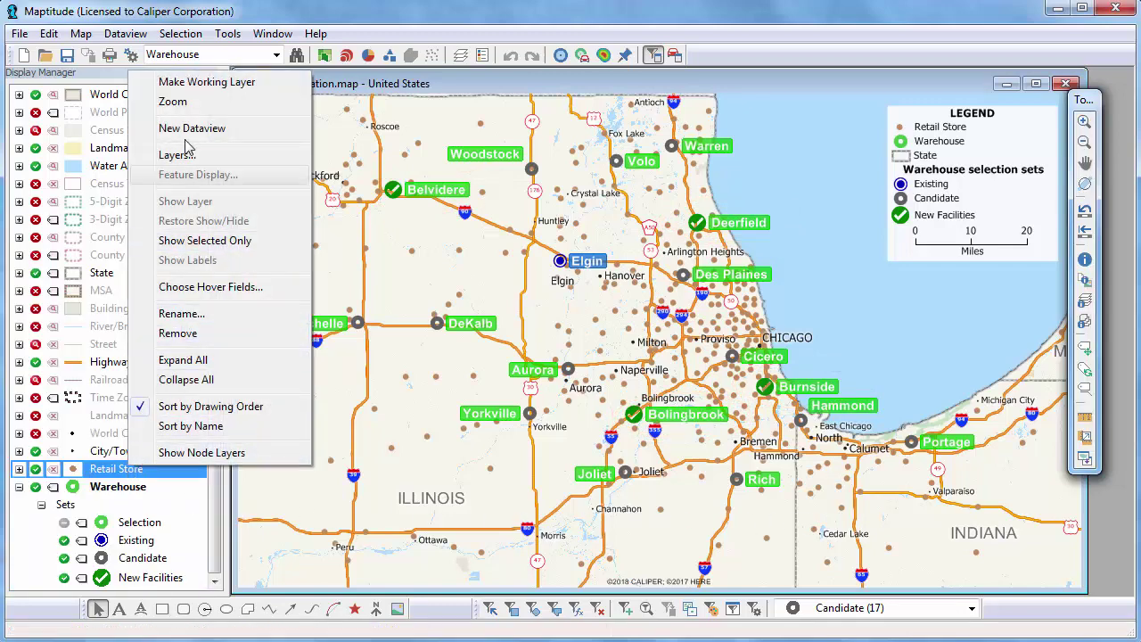
click(195, 84)
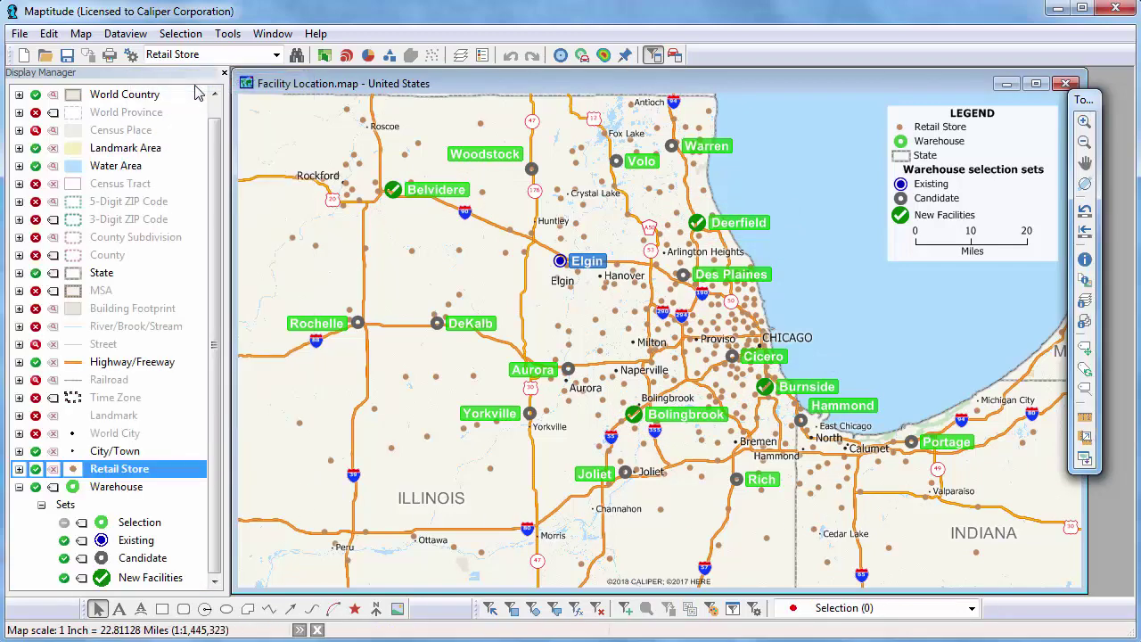
click(325, 55)
click(514, 252)
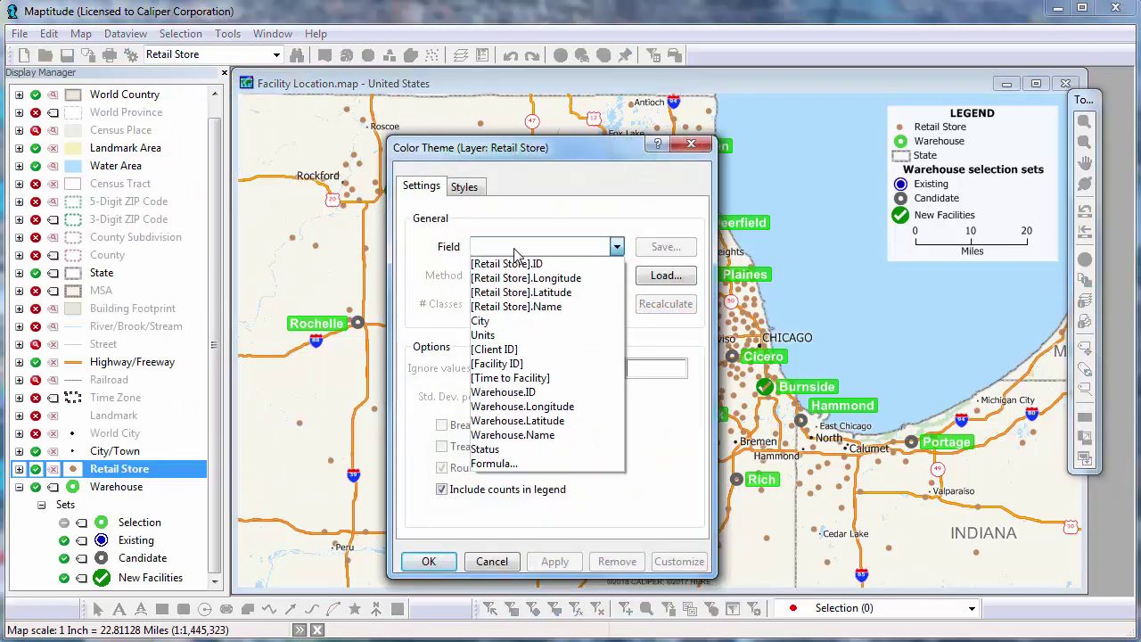
click(526, 435)
click(426, 562)
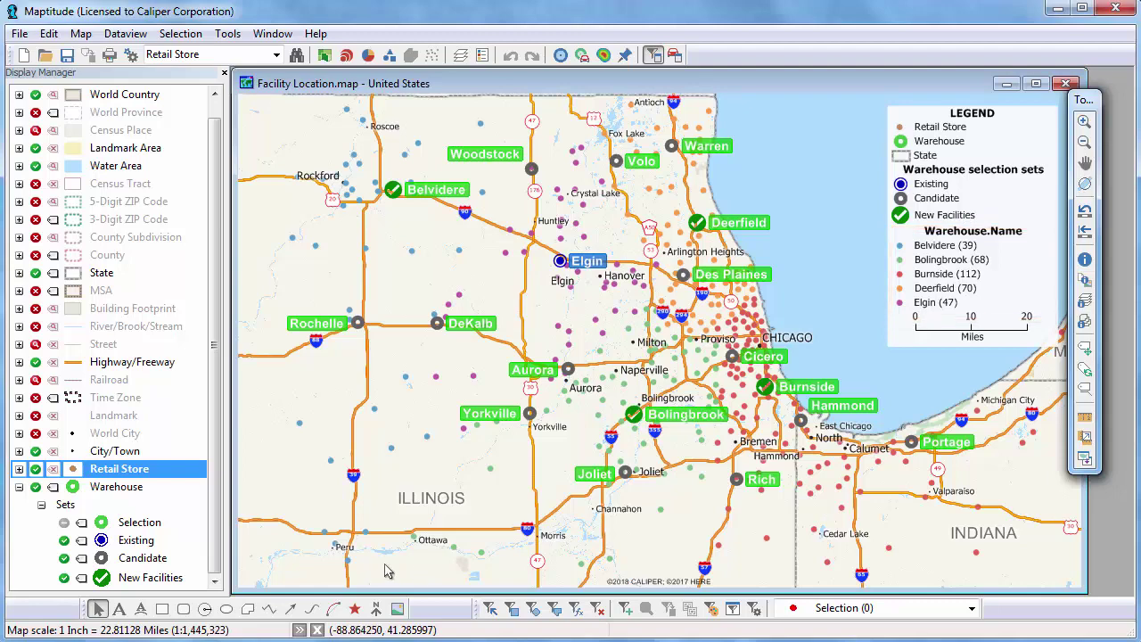
Turn off visibility of the Candidate warehouse set in the Display Manager
click(71, 561)
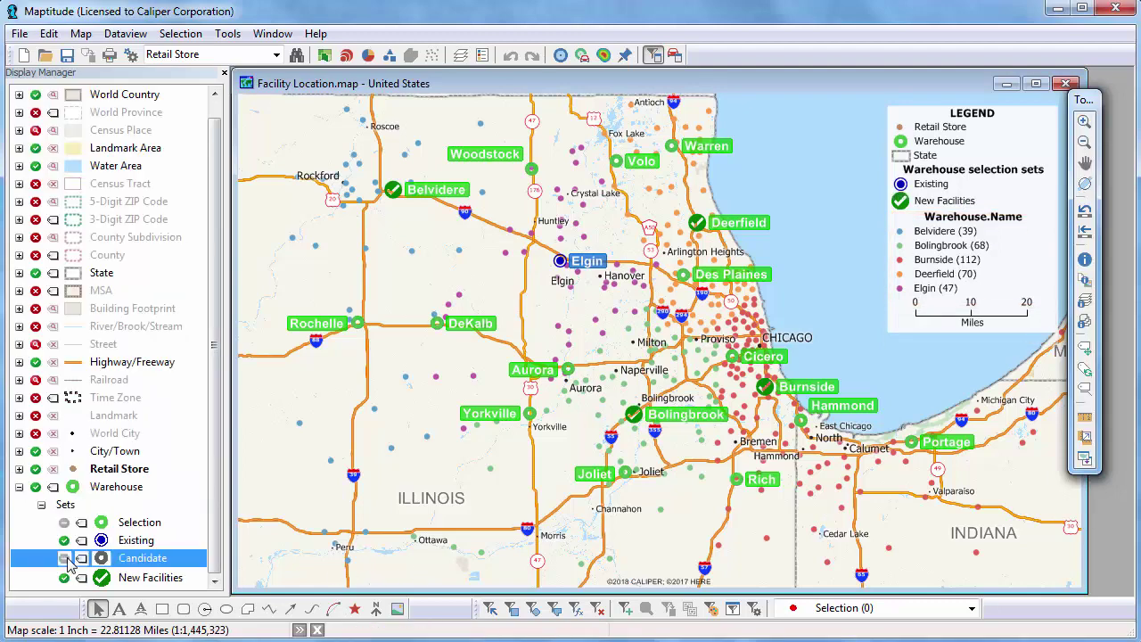
click(65, 559)
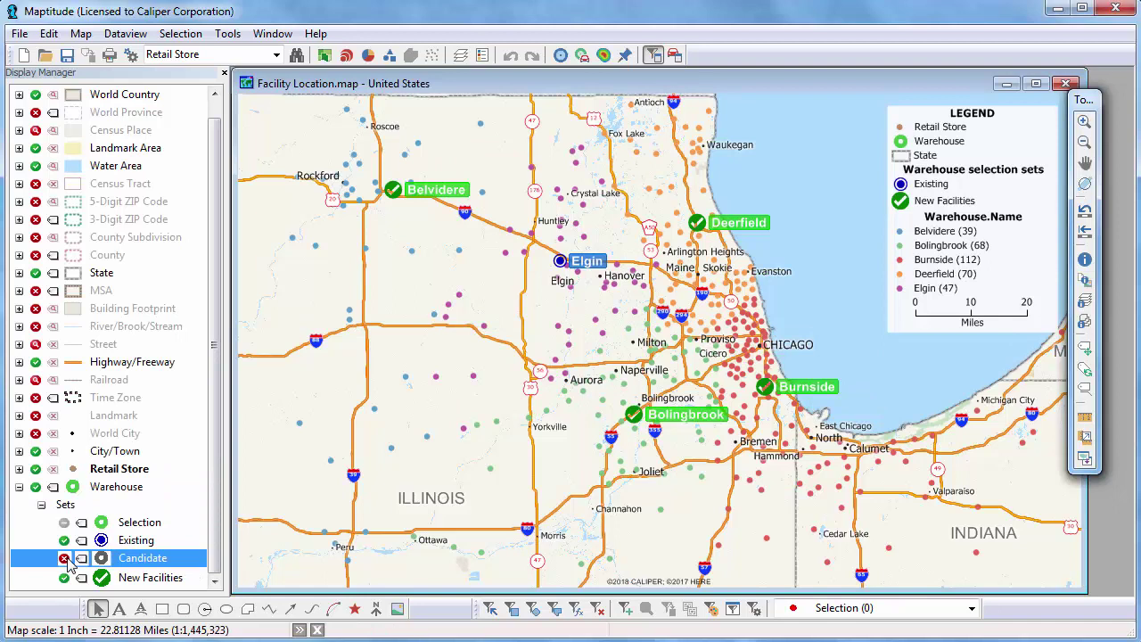